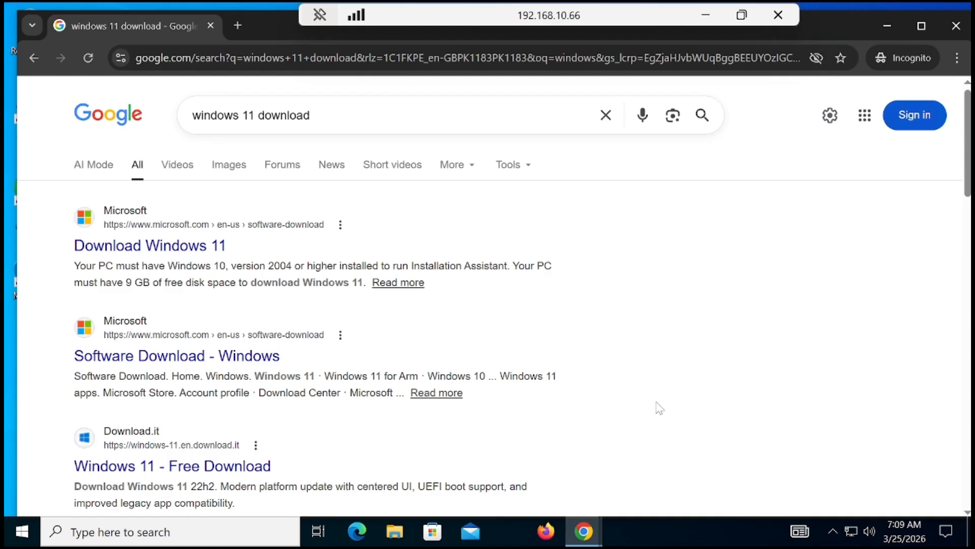
pyautogui.click(887, 27)
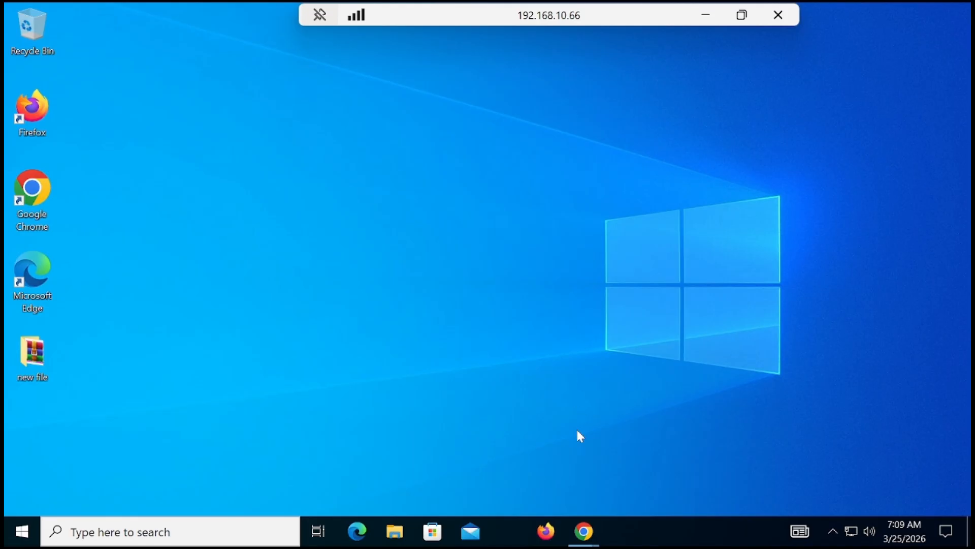
pyautogui.moveTo(583, 531)
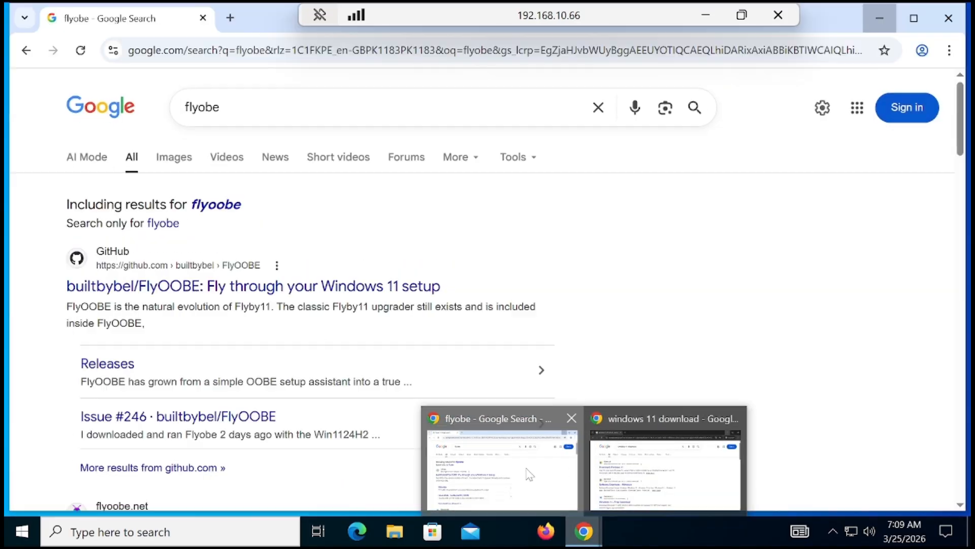
pyautogui.click(503, 470)
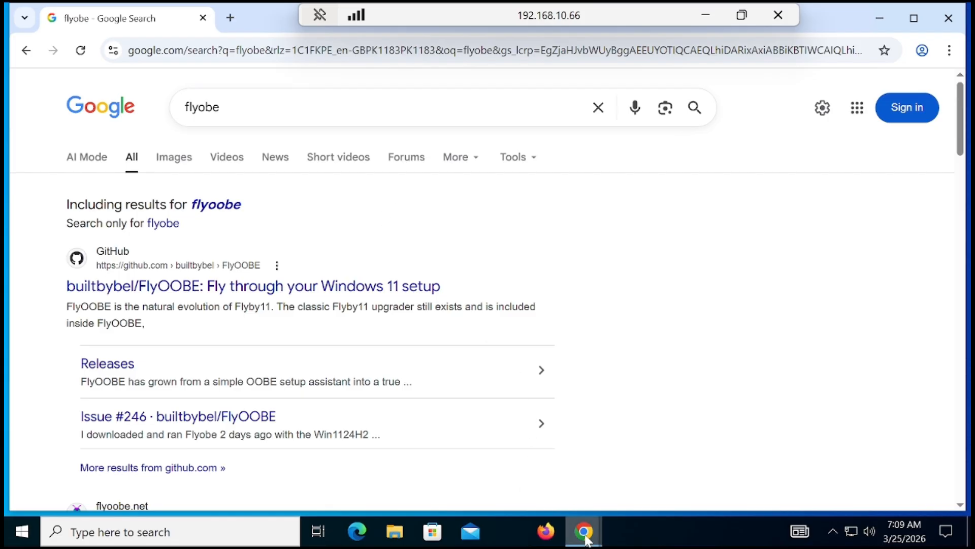
pyautogui.moveTo(583, 530)
pyautogui.click(665, 467)
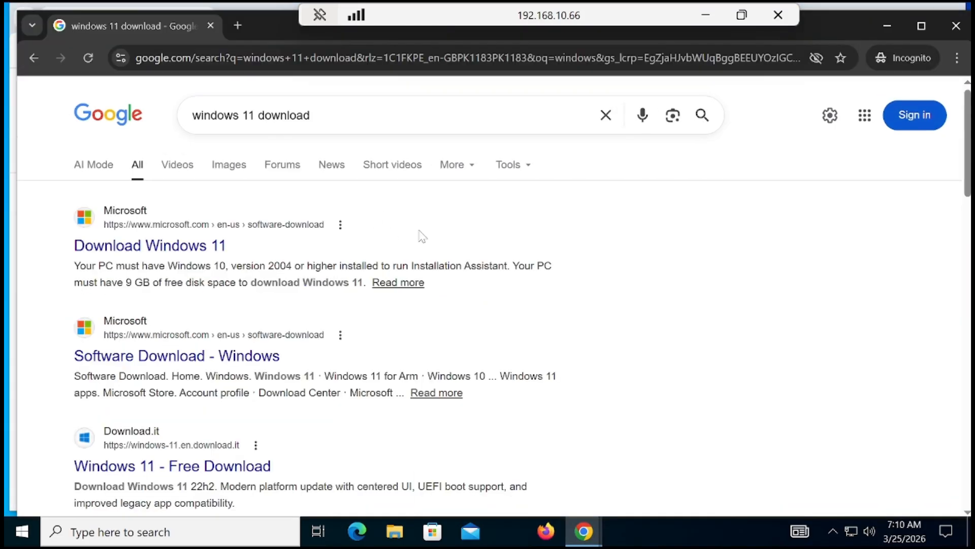
# Open Microsoft's Download Windows 11 page, request the media creation tool download and cancel saving the file.
pyautogui.click(197, 247)
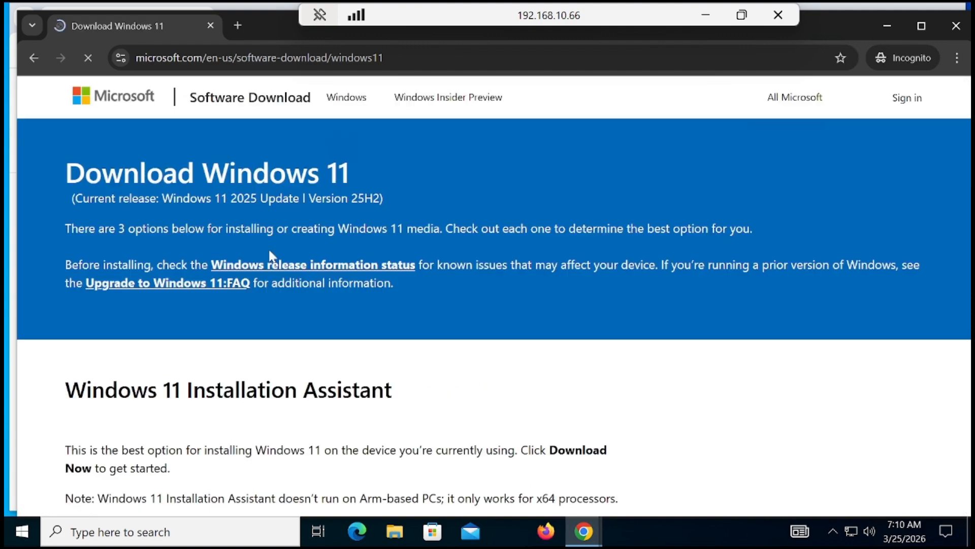
pyautogui.moveTo(968, 133); pyautogui.dragTo(971, 294)
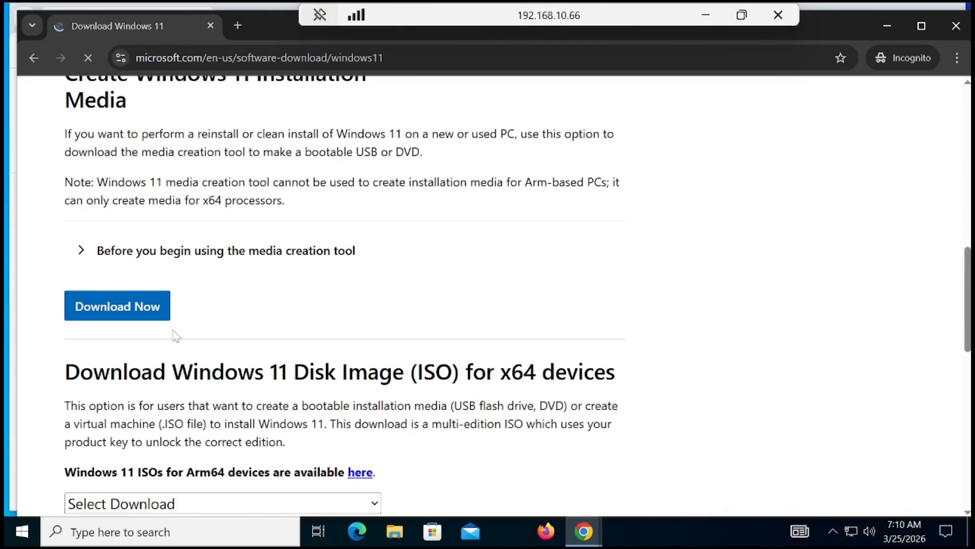
pyautogui.click(116, 310)
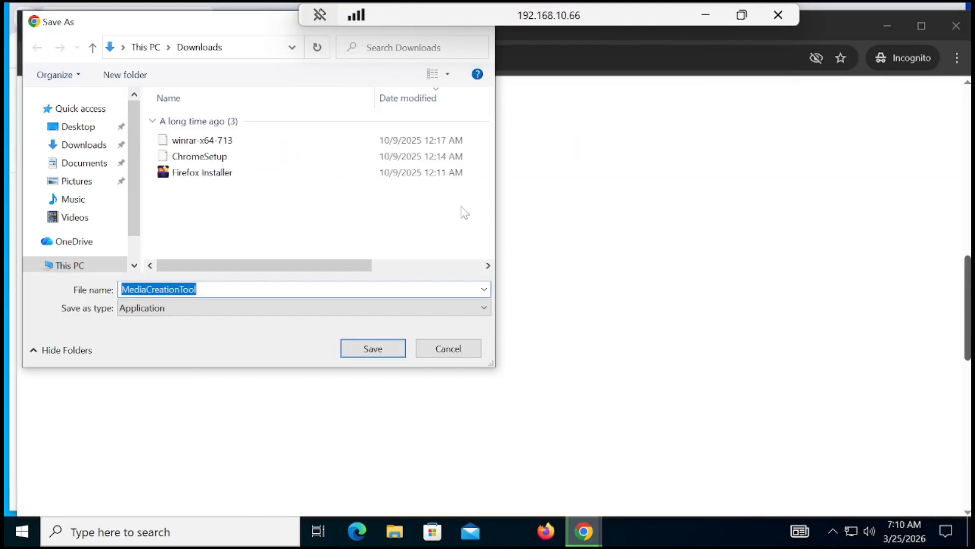
pyautogui.click(439, 354)
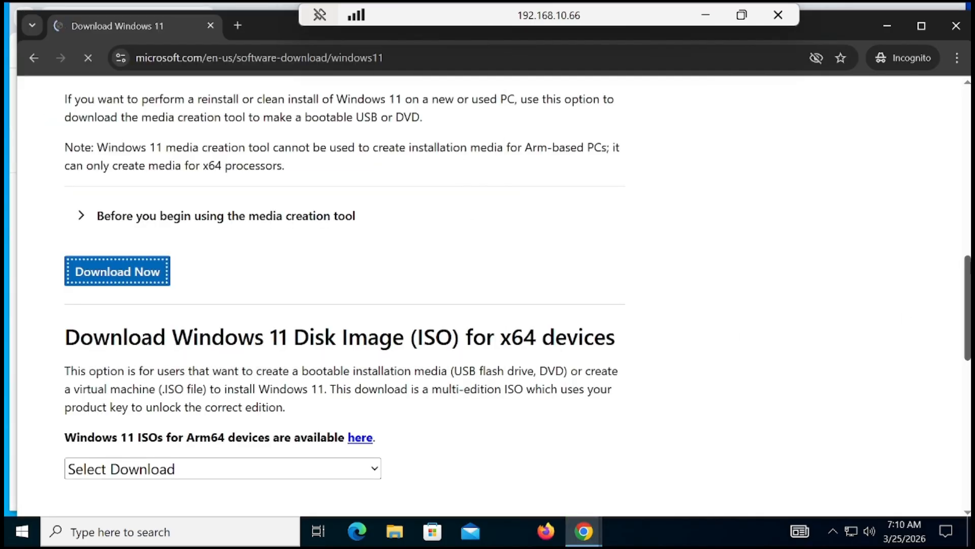
# Request the Windows 11 multi-edition ISO for x64 devices with English (United States) as the product language.
pyautogui.scroll(-5, 969, 282)
pyautogui.click(246, 154)
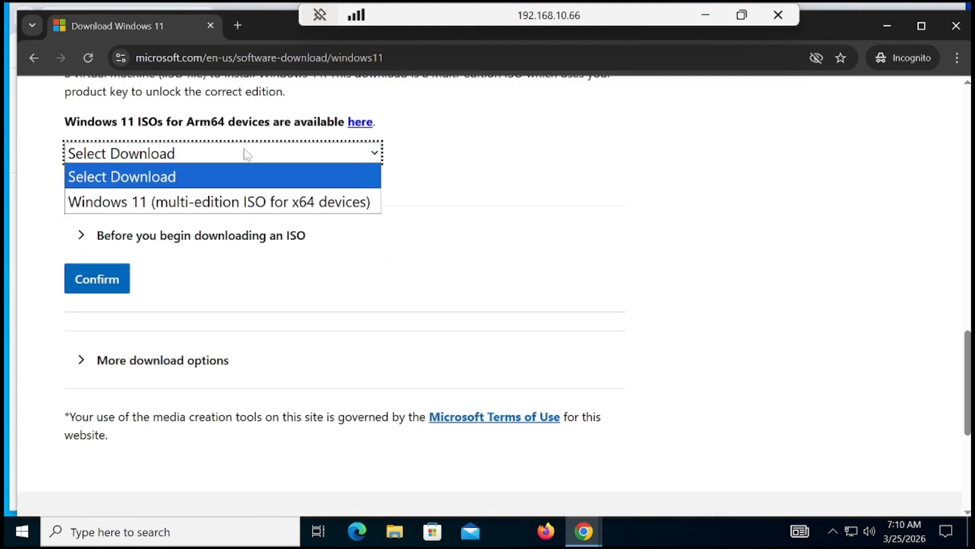
pyautogui.click(214, 199)
pyautogui.click(107, 279)
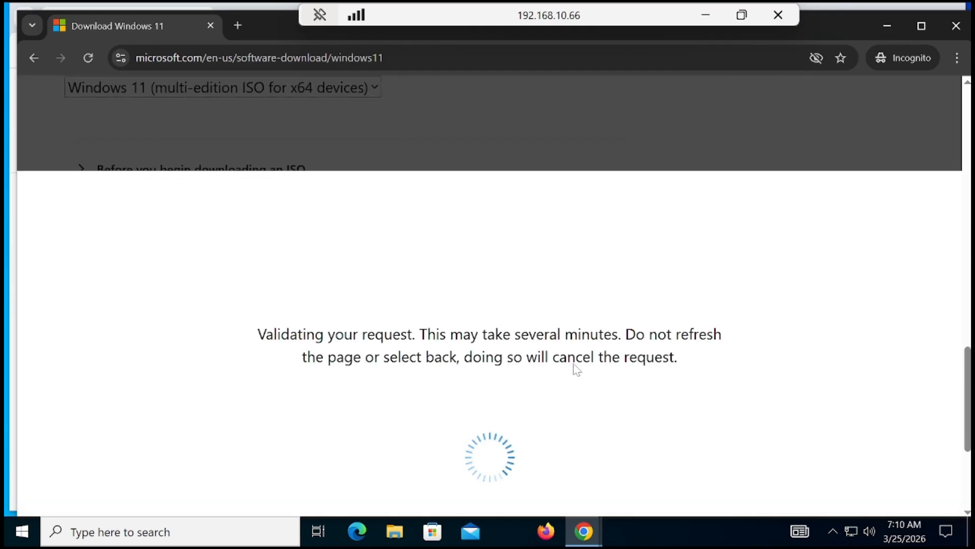
pyautogui.click(214, 362)
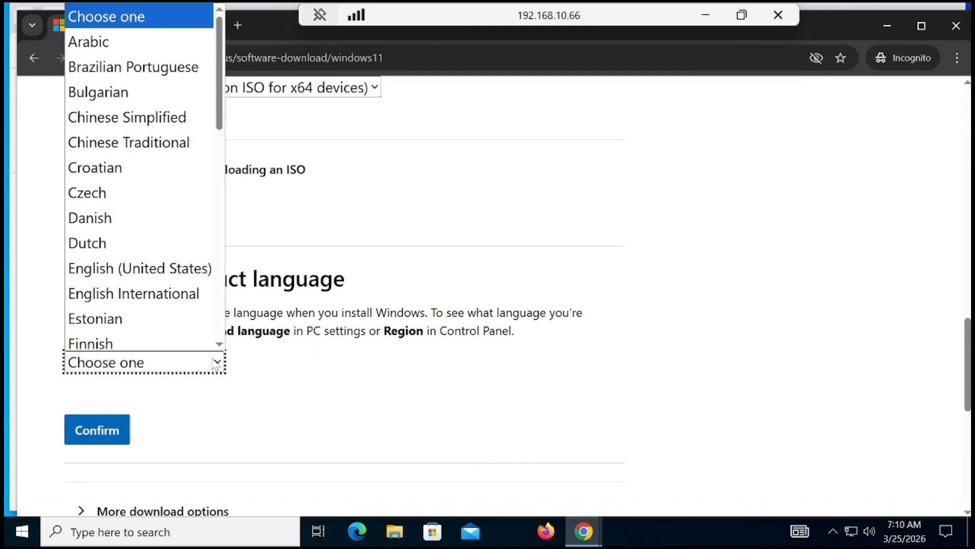
pyautogui.click(156, 272)
pyautogui.click(122, 423)
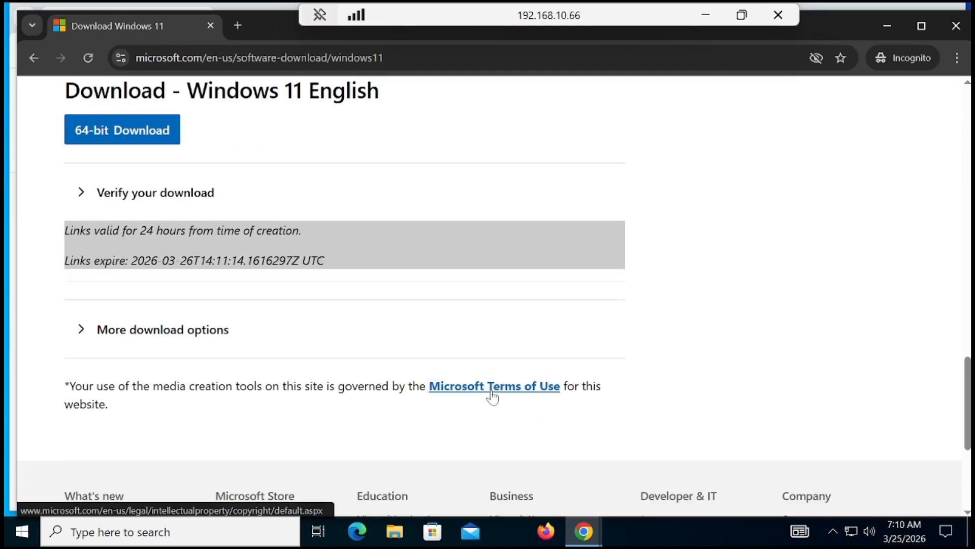
# Start the 64-bit Windows 11 ISO download, cancel saving it and close the Incognito window.
pyautogui.click(125, 140)
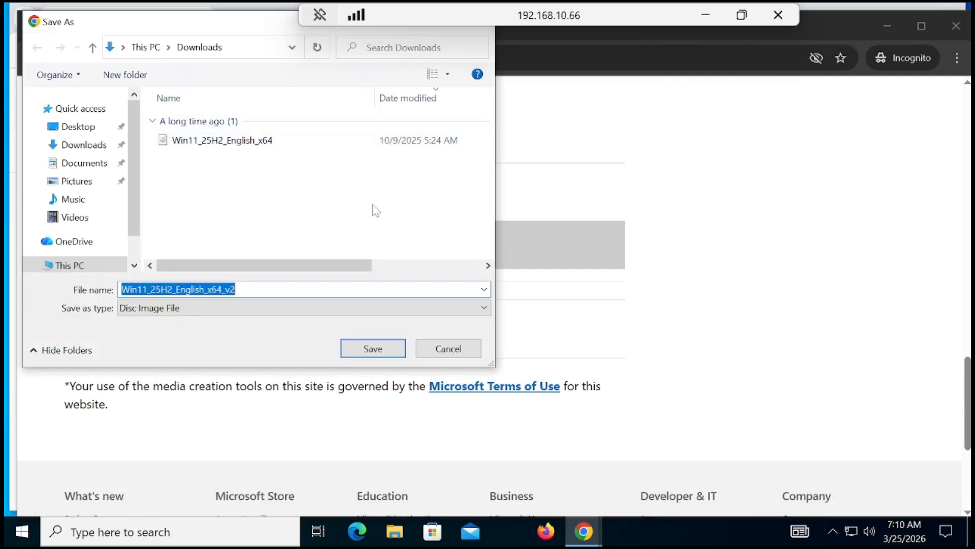
pyautogui.click(435, 355)
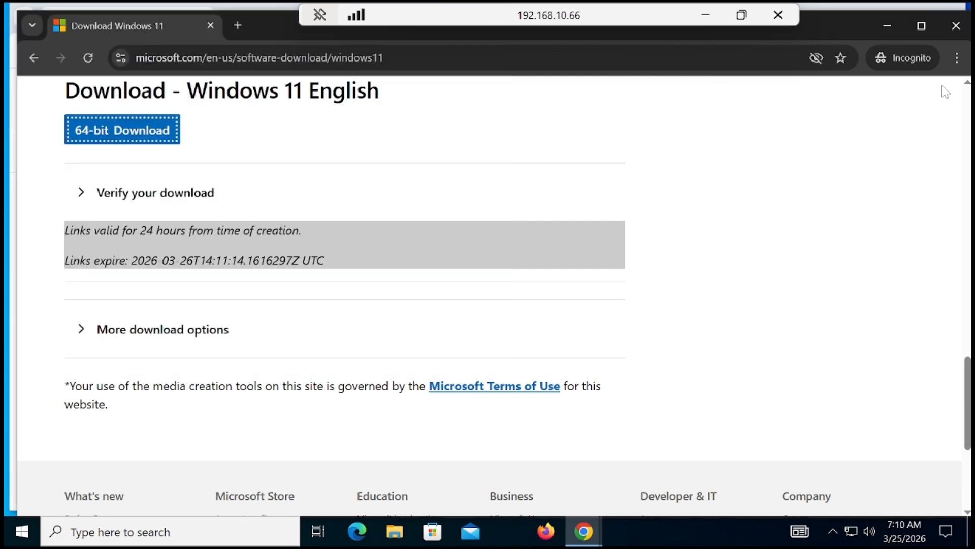
pyautogui.click(956, 27)
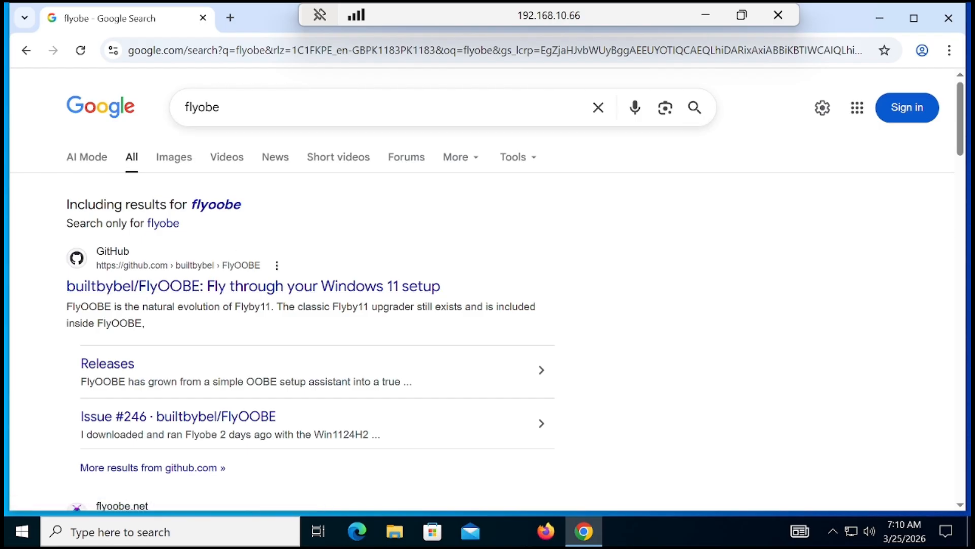
# Open the builtbybel/FlyOOBE repository on GitHub and download FlyOOBE 2.4 from its release page.
pyautogui.moveTo(220, 107); pyautogui.dragTo(174, 115)
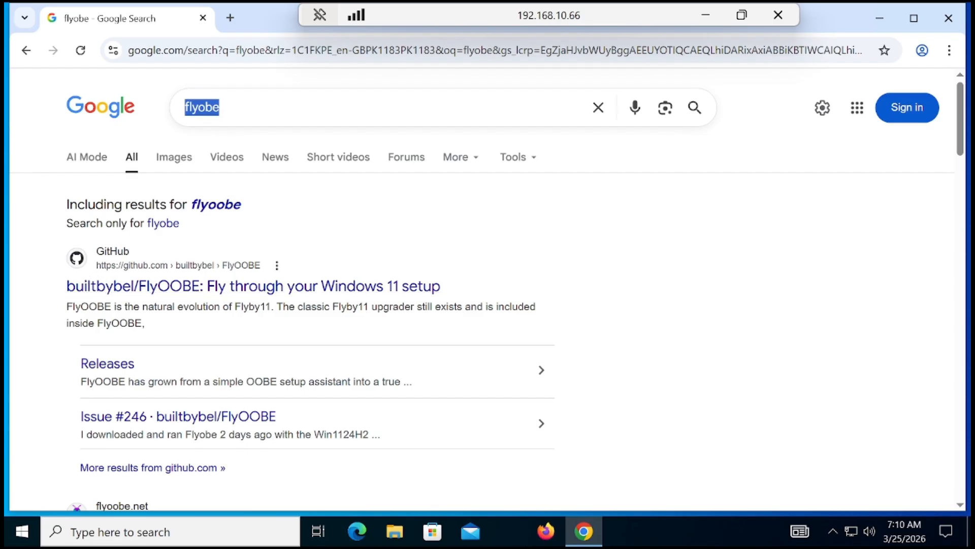
pyautogui.click(159, 289)
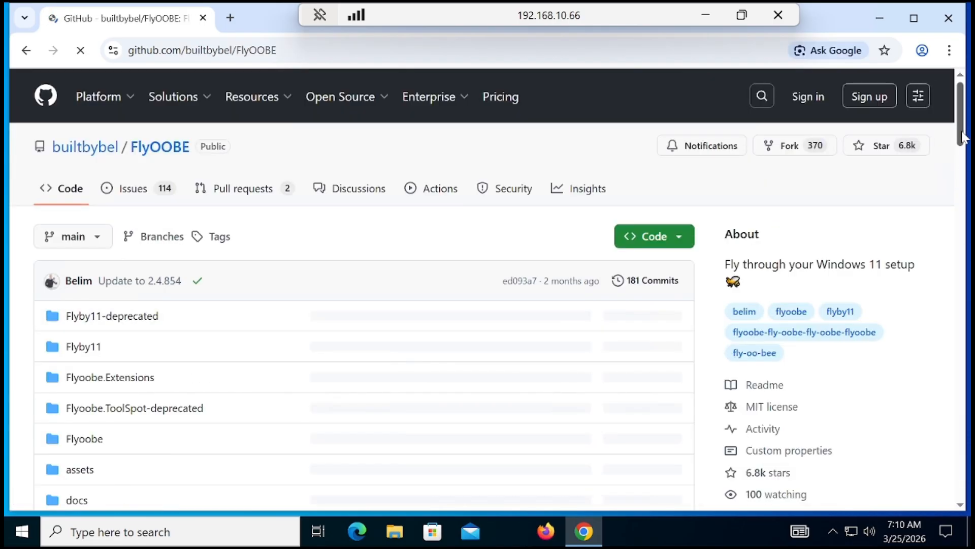
pyautogui.moveTo(967, 140); pyautogui.dragTo(967, 317)
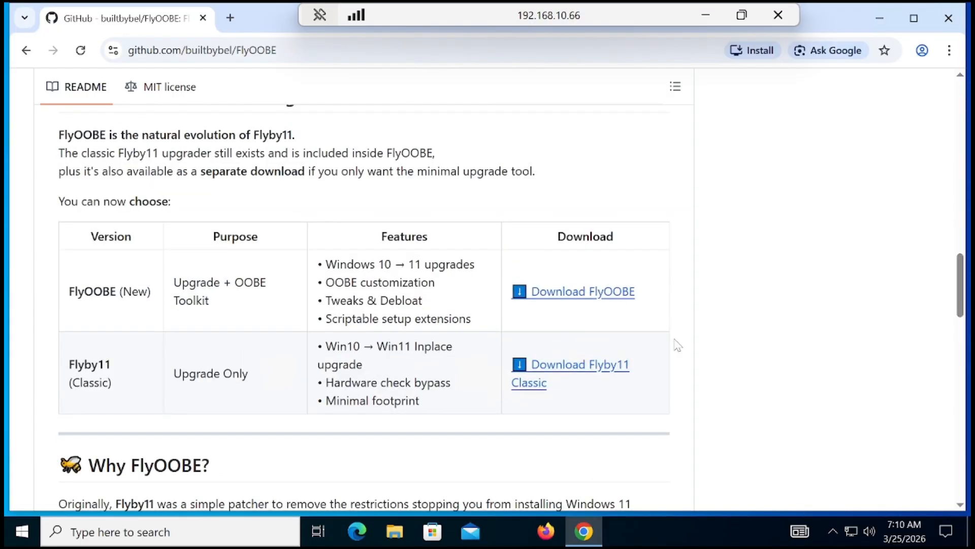
pyautogui.click(581, 292)
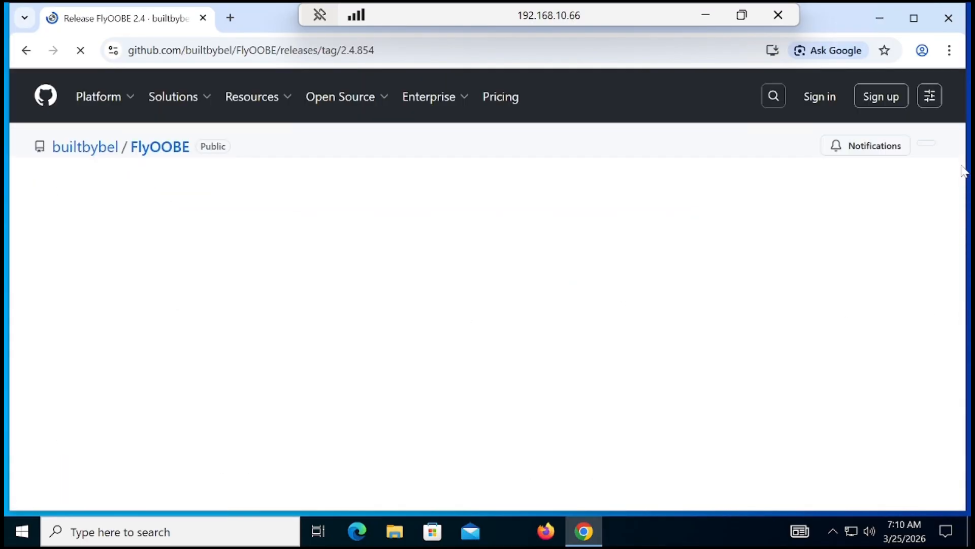
pyautogui.moveTo(958, 146); pyautogui.dragTo(968, 446)
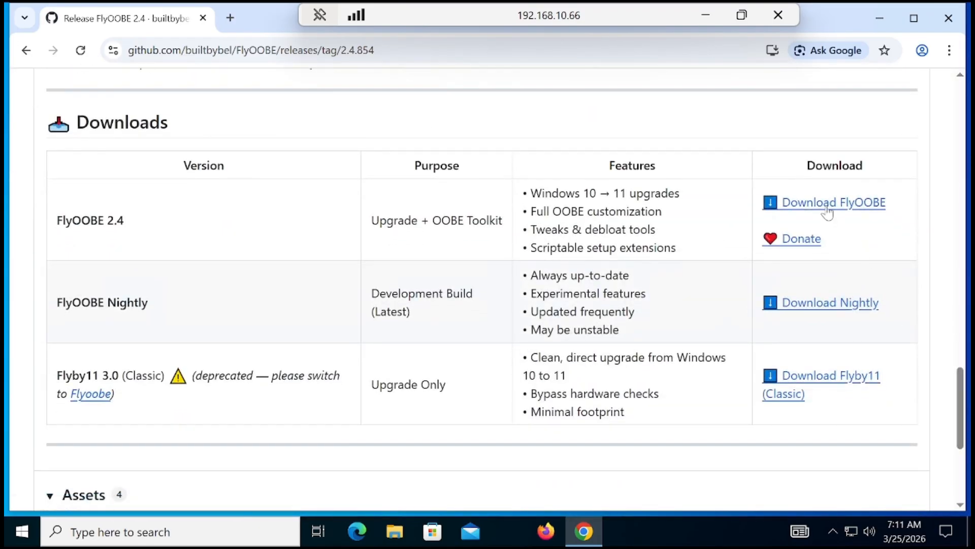
pyautogui.click(827, 203)
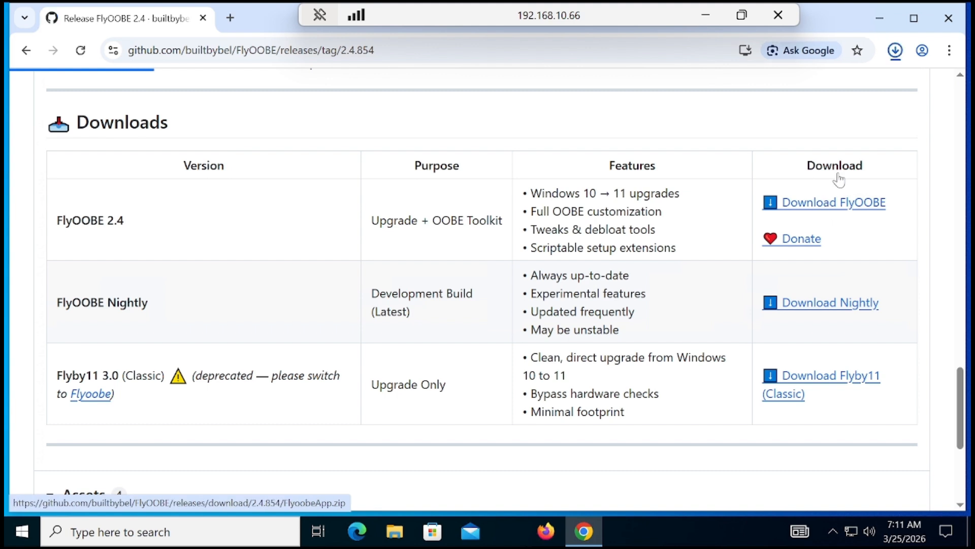
# Move the downloaded FlyoobeApp archive from the Downloads folder to the desktop.
pyautogui.click(896, 54)
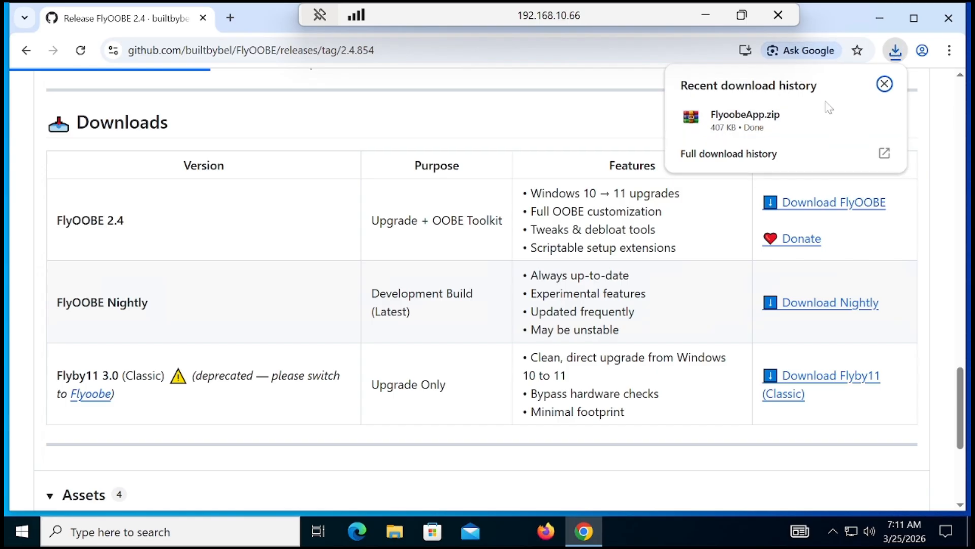
pyautogui.click(854, 117)
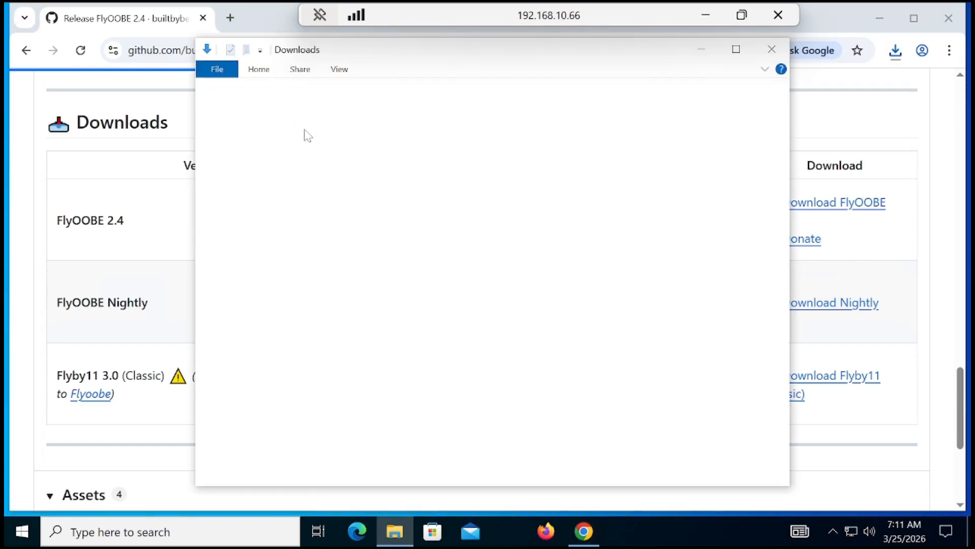
pyautogui.rightClick(349, 162)
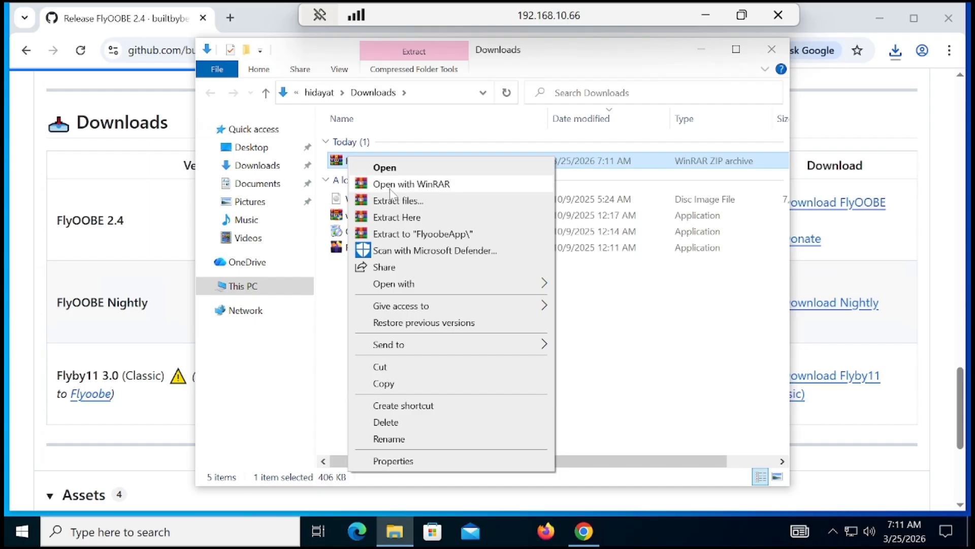
pyautogui.click(411, 367)
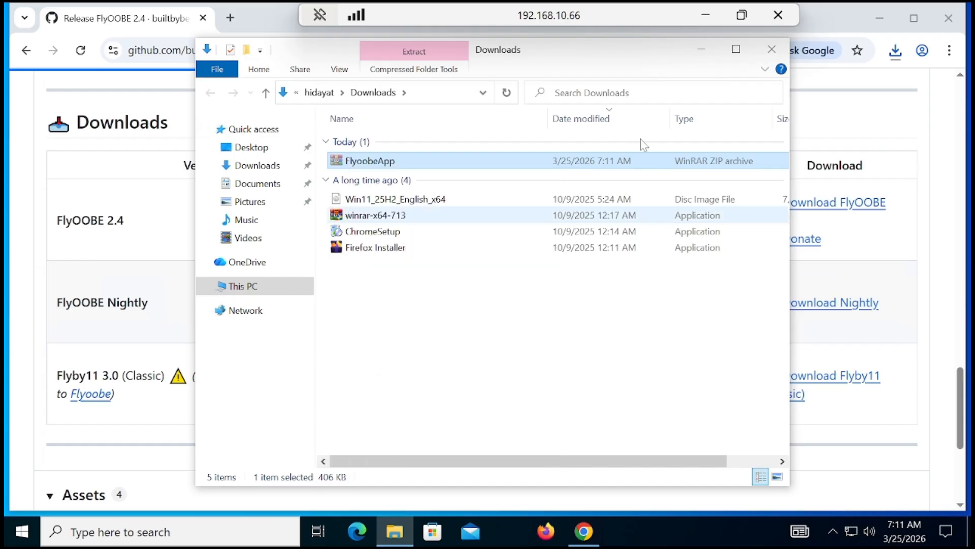
pyautogui.click(771, 50)
pyautogui.click(879, 19)
pyautogui.rightClick(186, 208)
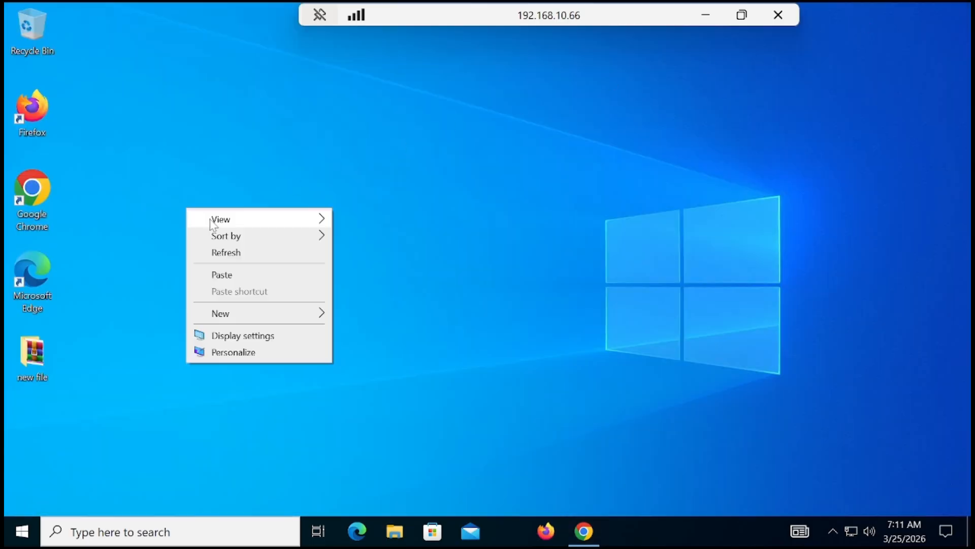
pyautogui.click(258, 274)
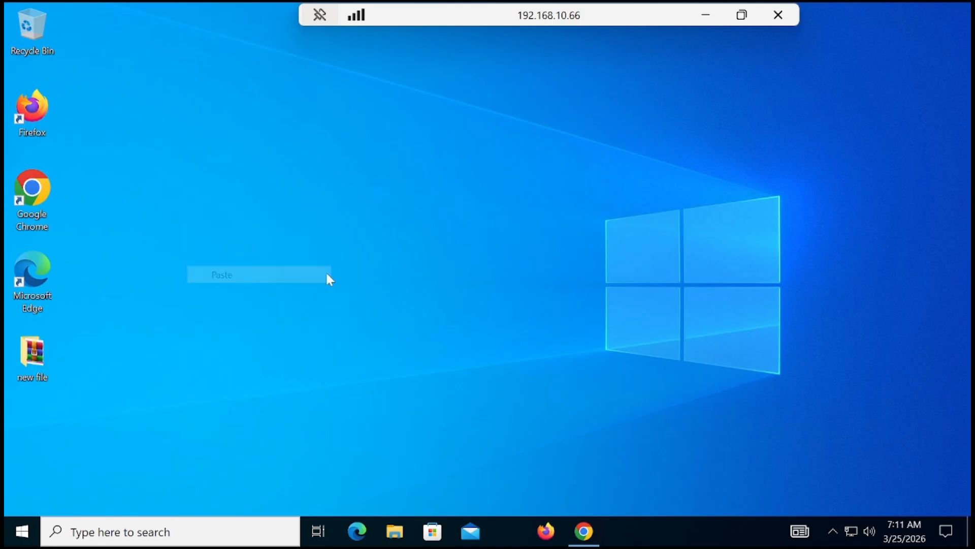
# Create a folder on the desktop with the default name New folder and move the FlyoobeApp archive into it.
pyautogui.rightClick(168, 289)
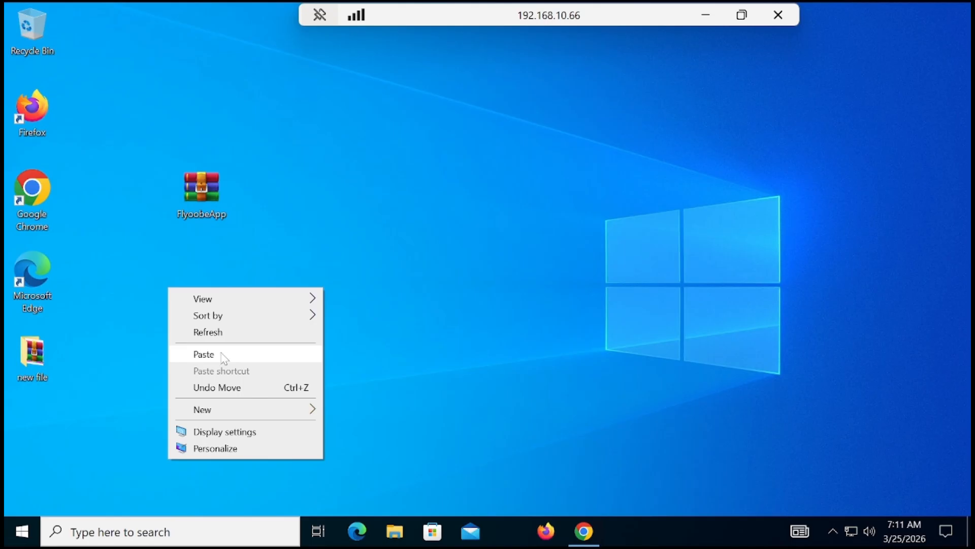
pyautogui.moveTo(234, 420)
pyautogui.click(350, 410)
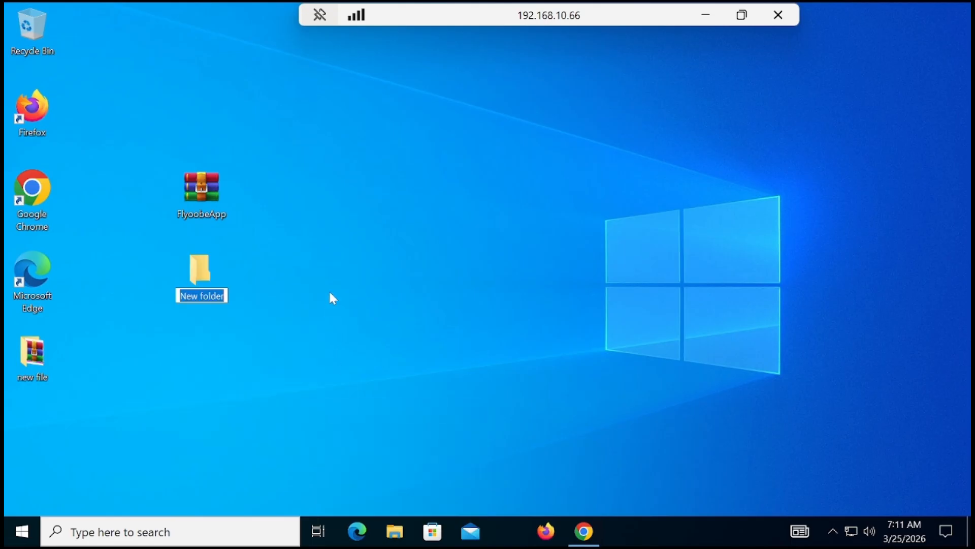
pyautogui.press('Return')
pyautogui.moveTo(214, 196); pyautogui.dragTo(202, 282)
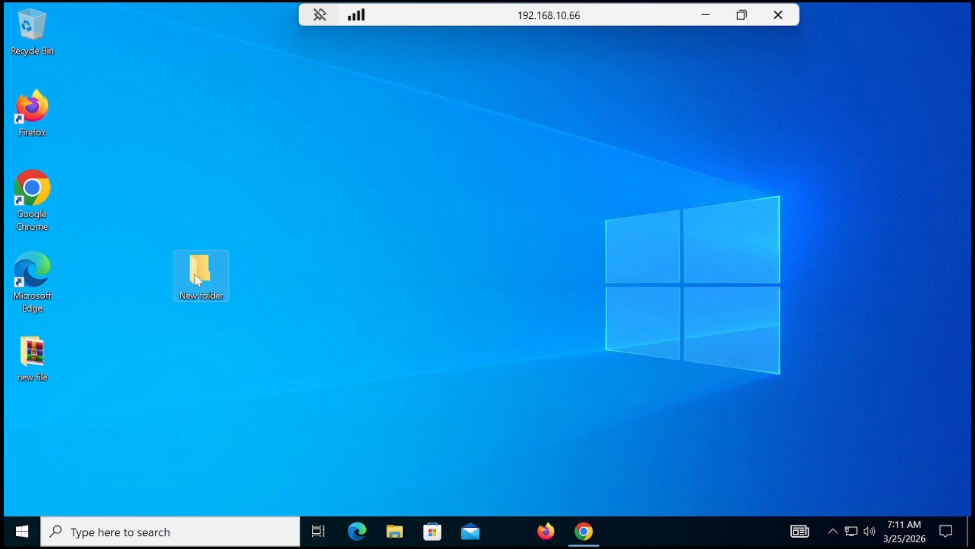
# Open New folder and extract the FlyoobeApp archive directly into it.
pyautogui.doubleClick(206, 271)
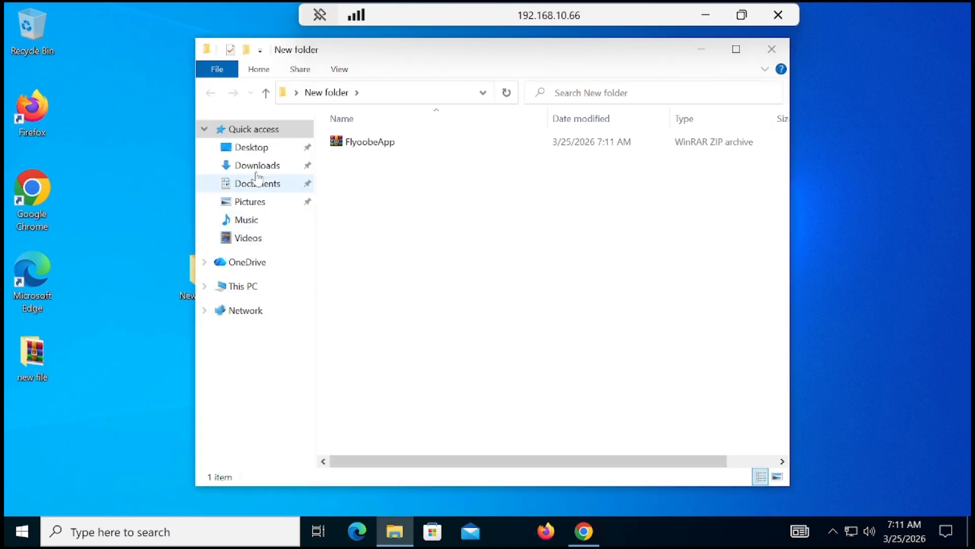
pyautogui.rightClick(334, 144)
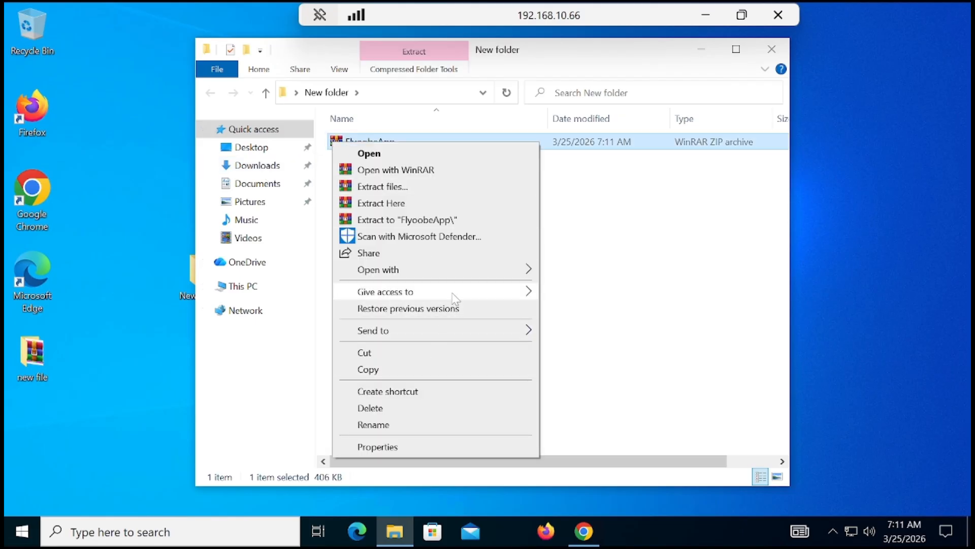
pyautogui.click(432, 202)
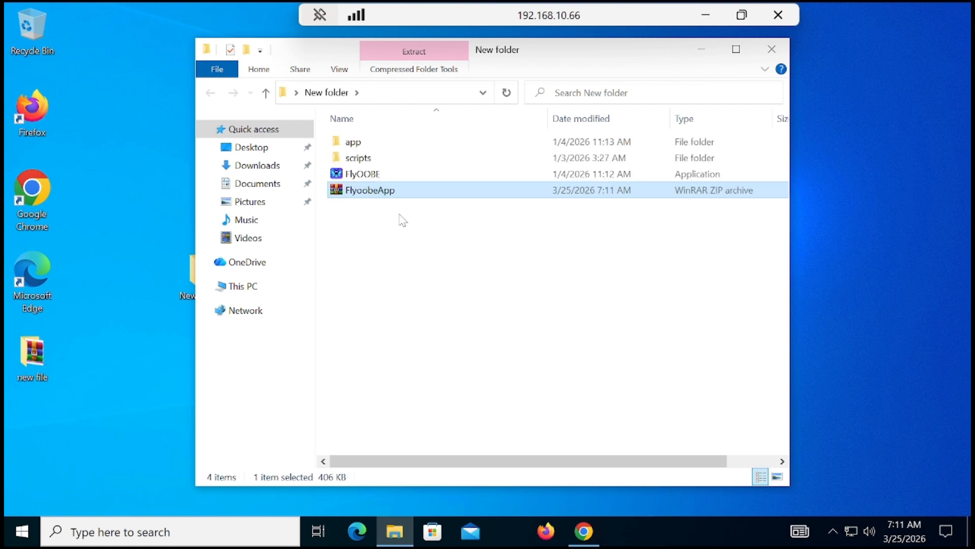
# Run FlyOOBE from New folder as administrator, open the Upgrade to Windows 11 details and launch the Flyby11 extension.
pyautogui.click(373, 175)
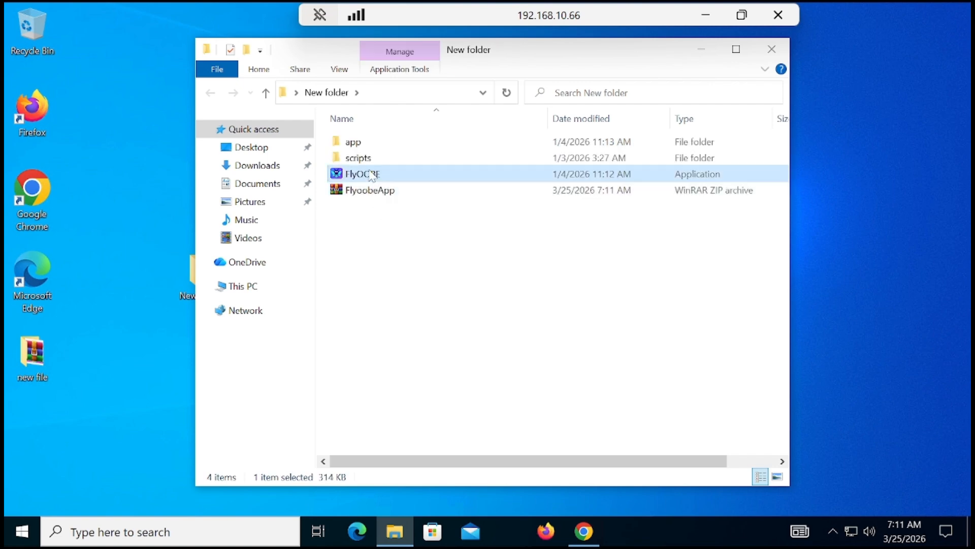
pyautogui.rightClick(369, 174)
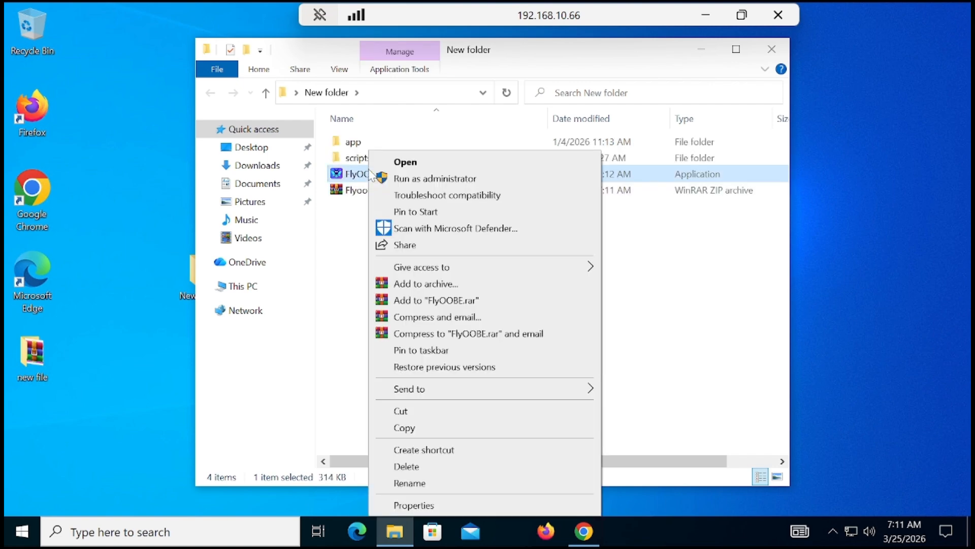
pyautogui.click(427, 182)
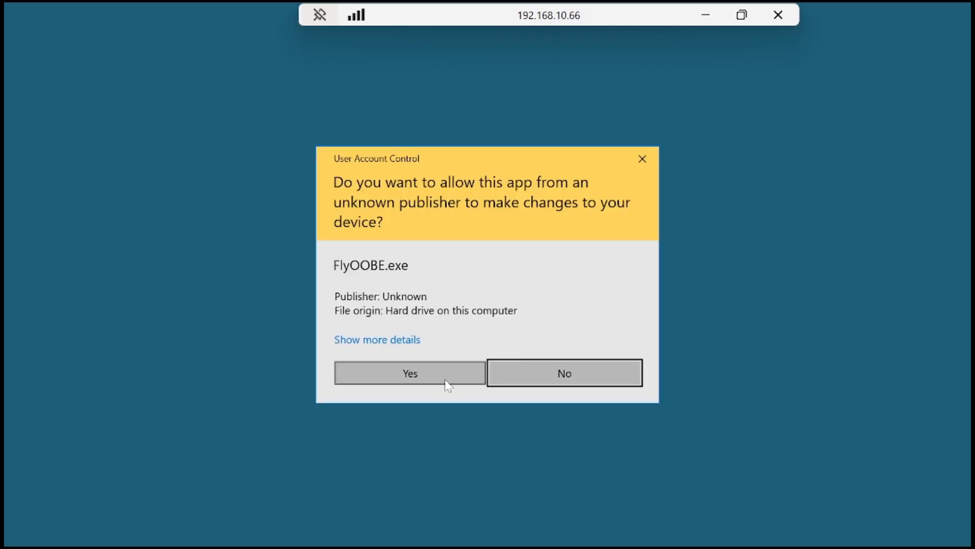
pyautogui.click(448, 382)
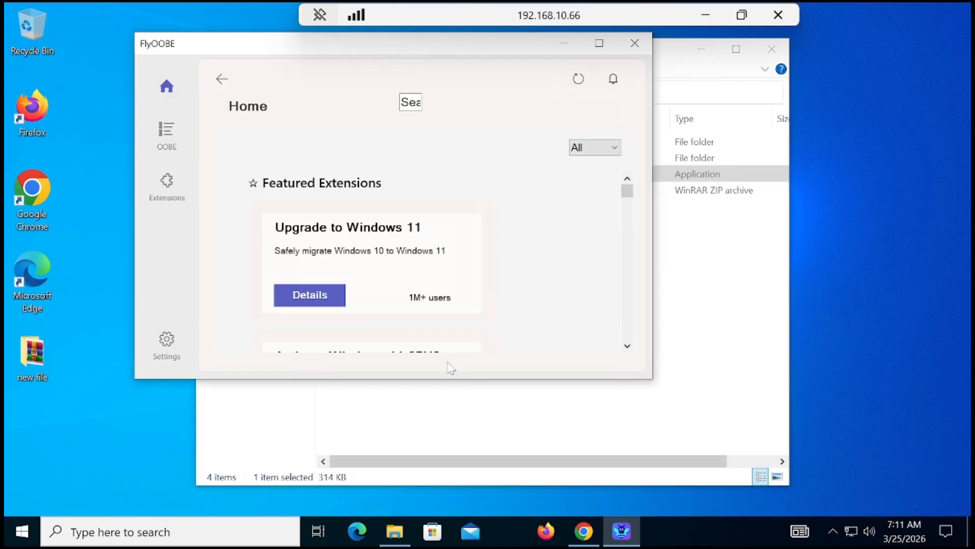
pyautogui.click(327, 303)
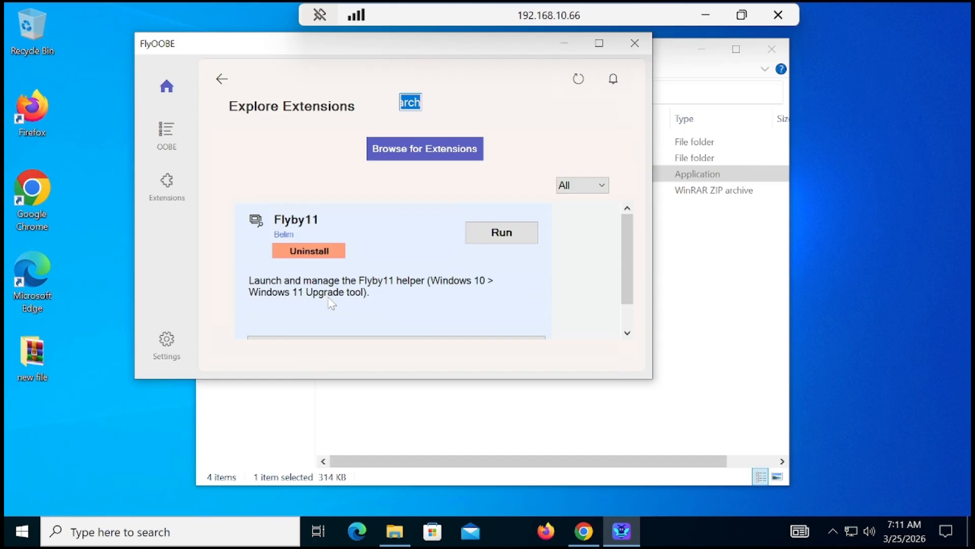
pyautogui.click(501, 235)
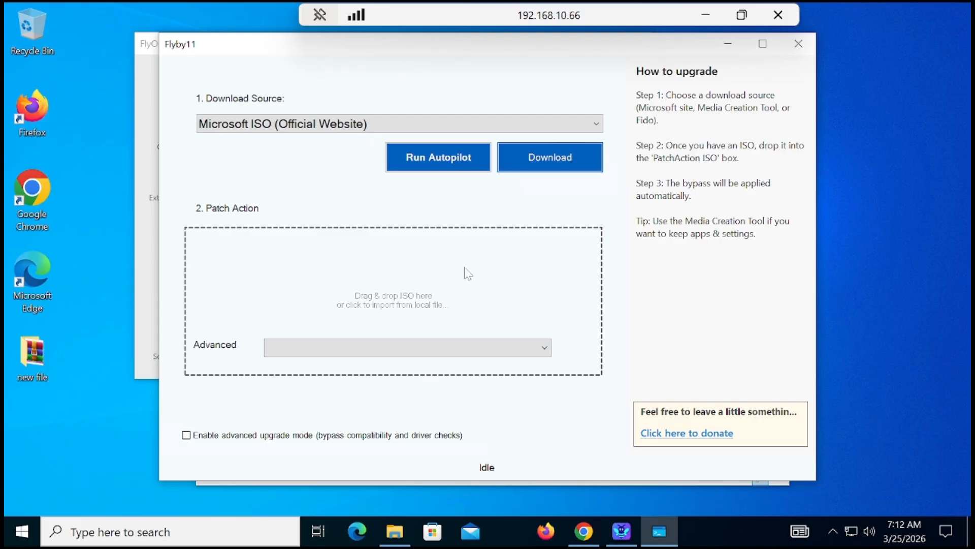
# Import the Win11_25H2_English_x64 ISO from Downloads for patching, dismiss the OneDrive notification and success message, and minimize Flyby11.
pyautogui.click(410, 300)
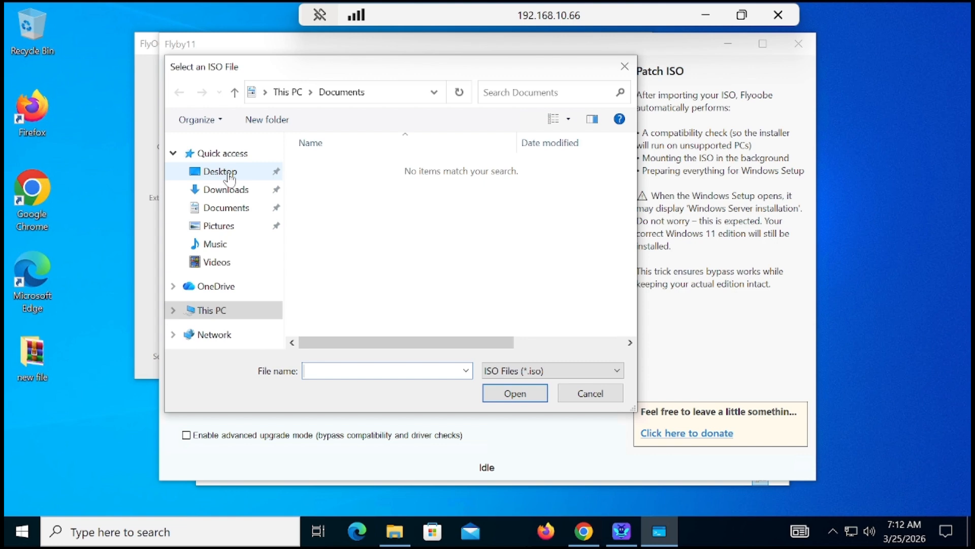
pyautogui.click(226, 190)
pyautogui.click(350, 191)
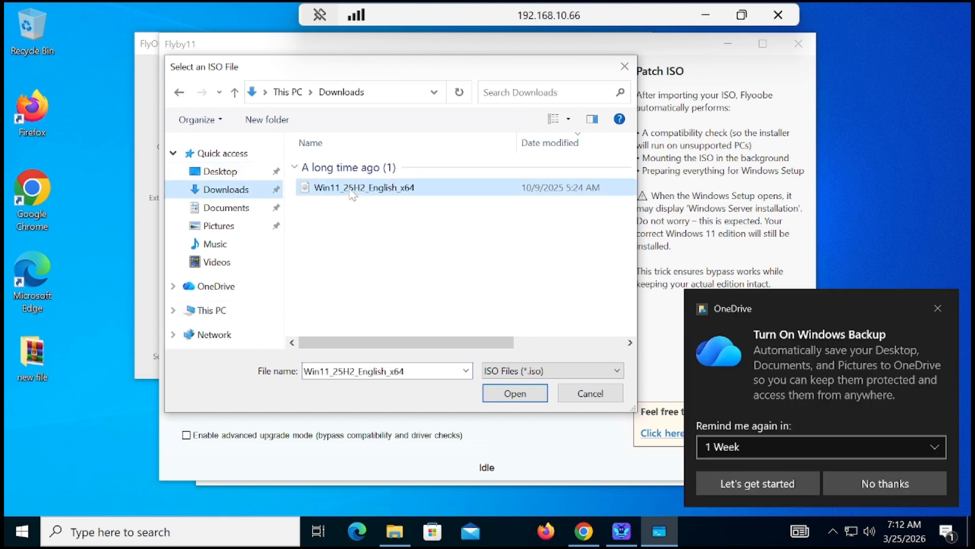
pyautogui.doubleClick(351, 192)
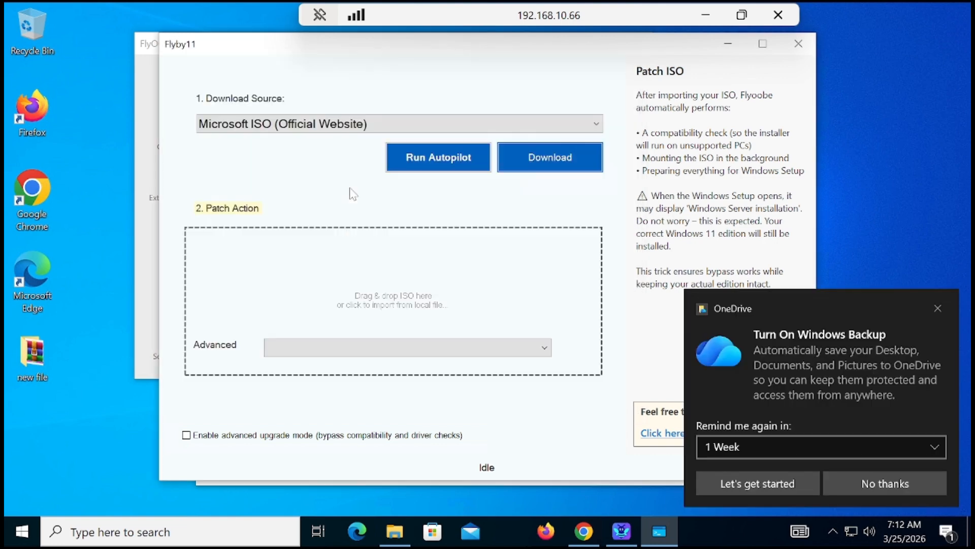
pyautogui.click(938, 307)
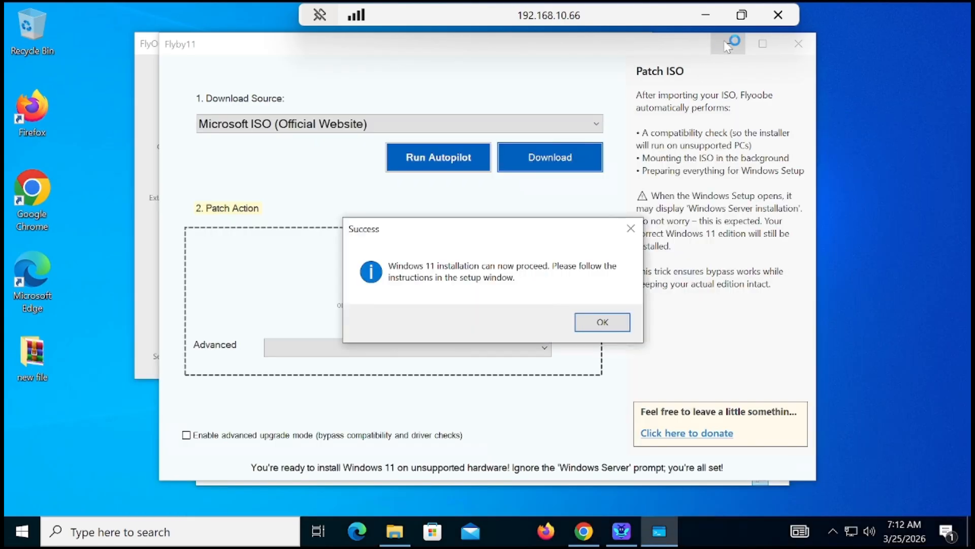
pyautogui.click(616, 325)
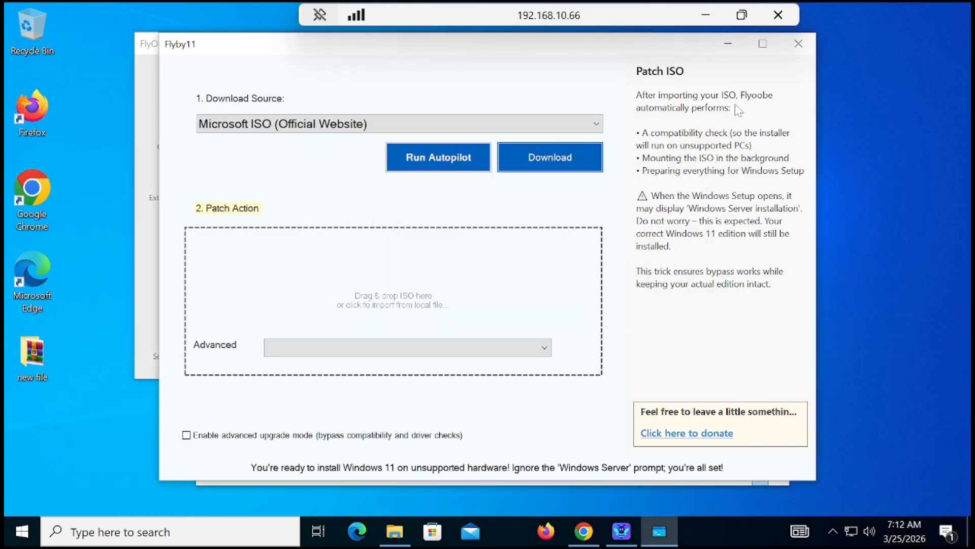
pyautogui.click(728, 44)
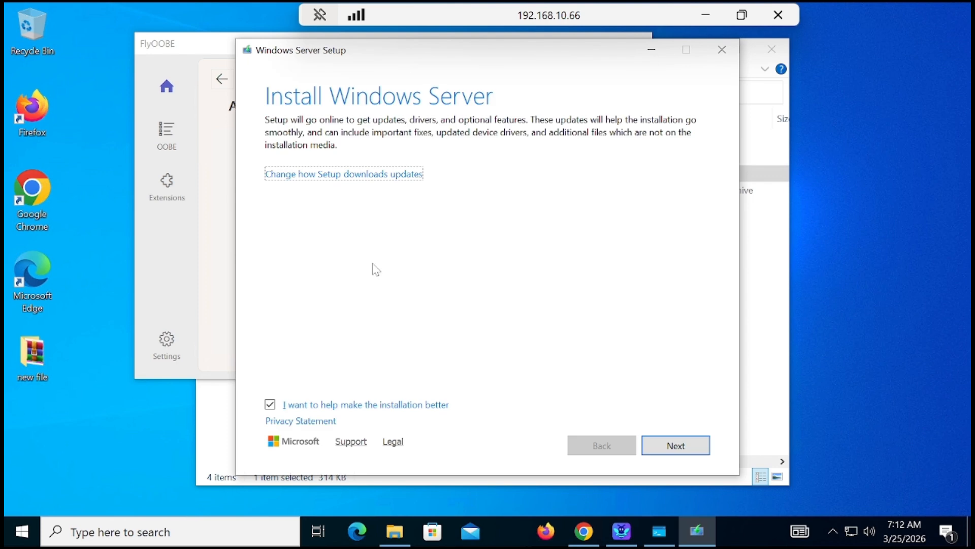
# Set Setup's handling of updates, drivers and optional features to Not right now and continue.
pyautogui.click(366, 174)
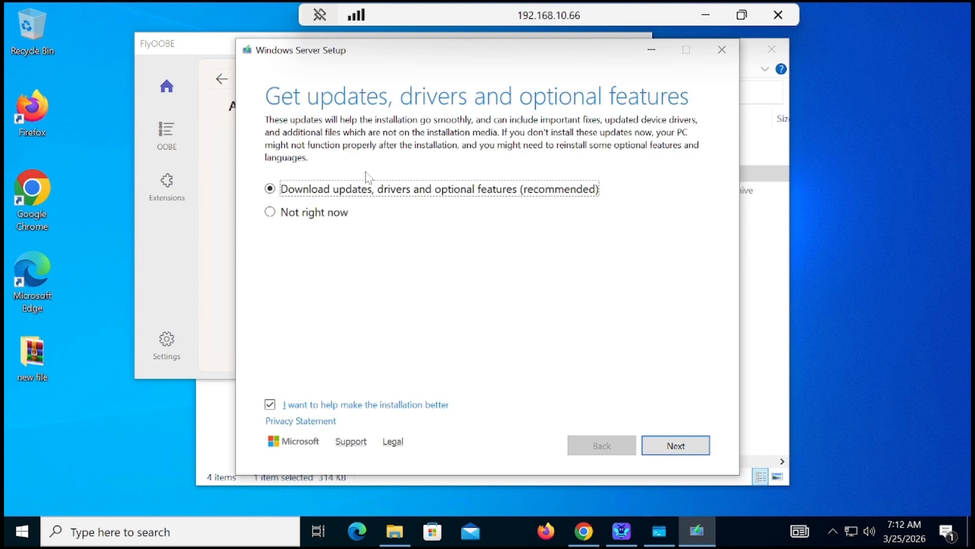
pyautogui.click(315, 213)
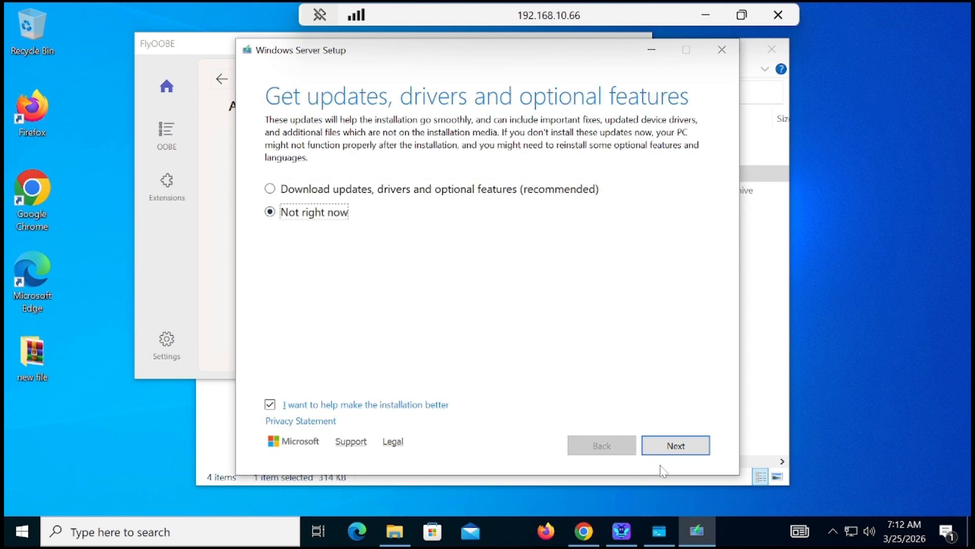
pyautogui.click(667, 447)
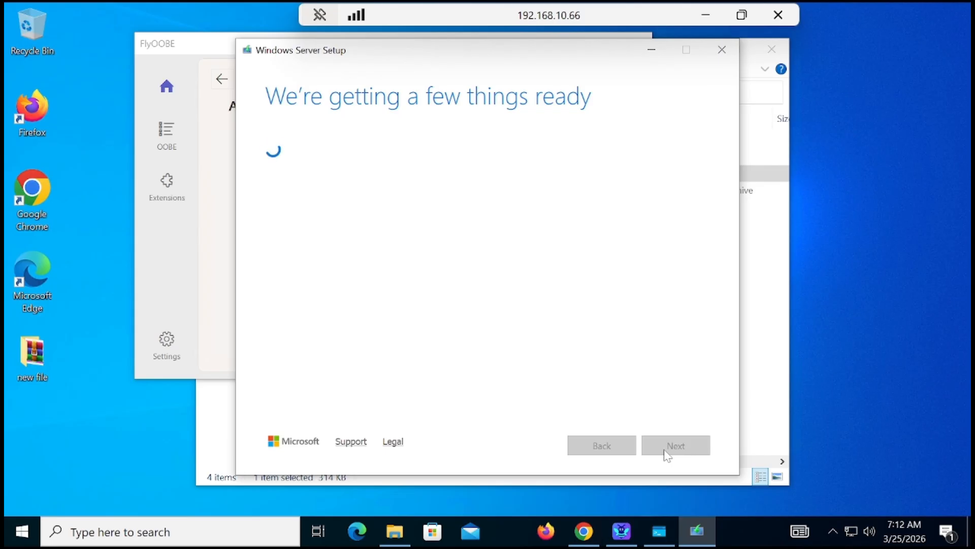
pyautogui.click(705, 18)
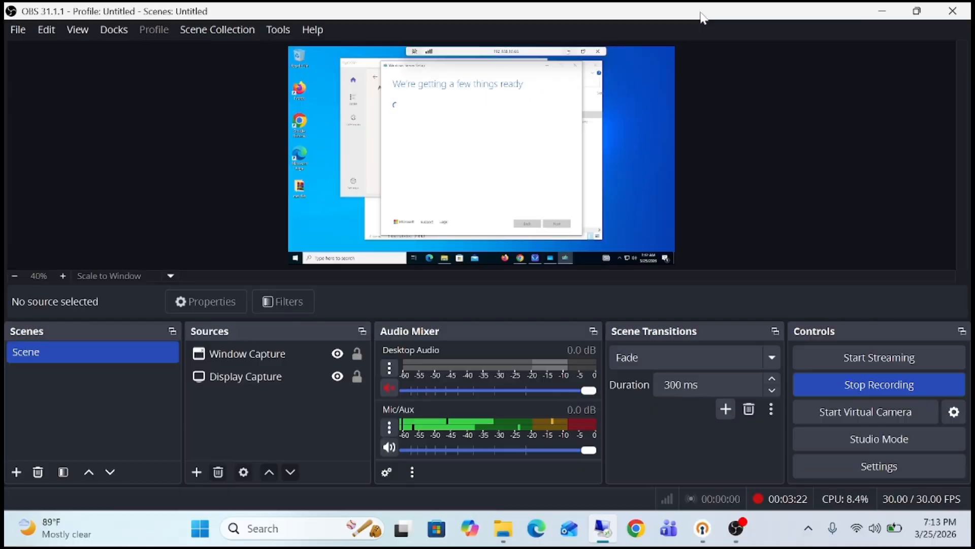
pyautogui.click(854, 382)
pyautogui.click(597, 530)
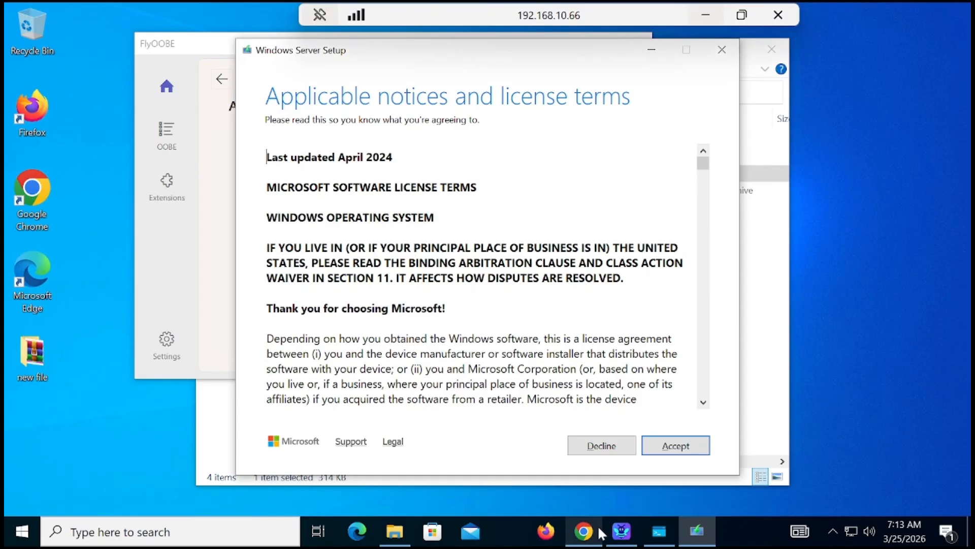
# Accept the license terms and continue with Keep files, settings, and apps as what to keep.
pyautogui.click(677, 447)
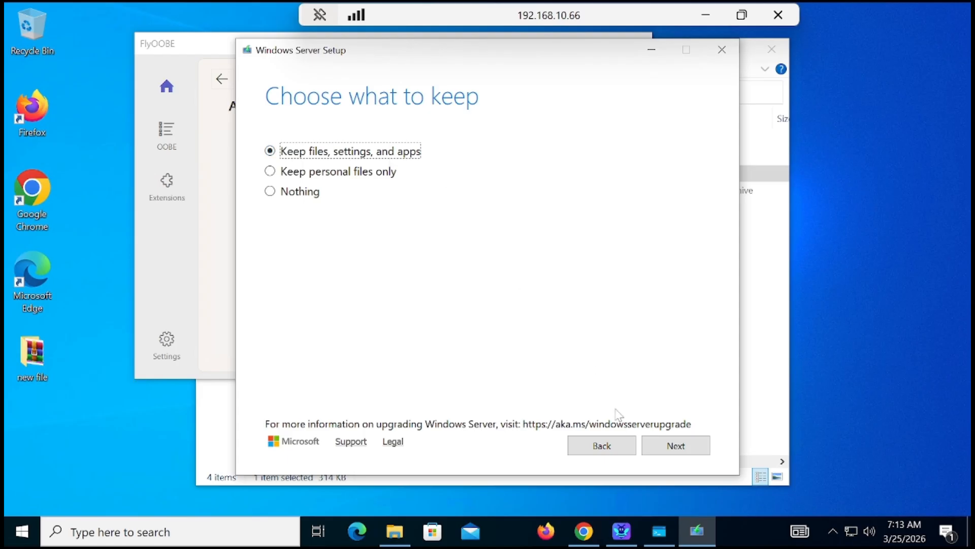
pyautogui.click(668, 445)
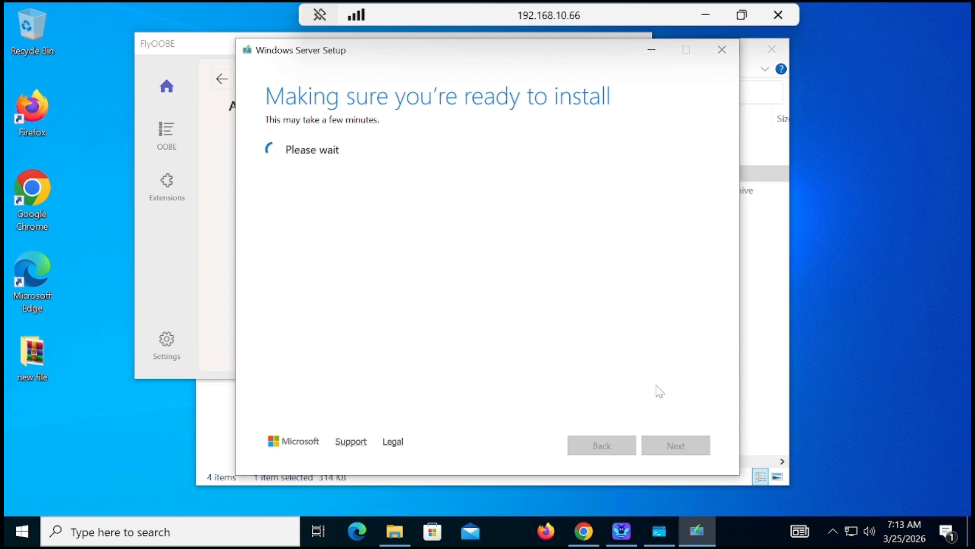
pyautogui.click(705, 10)
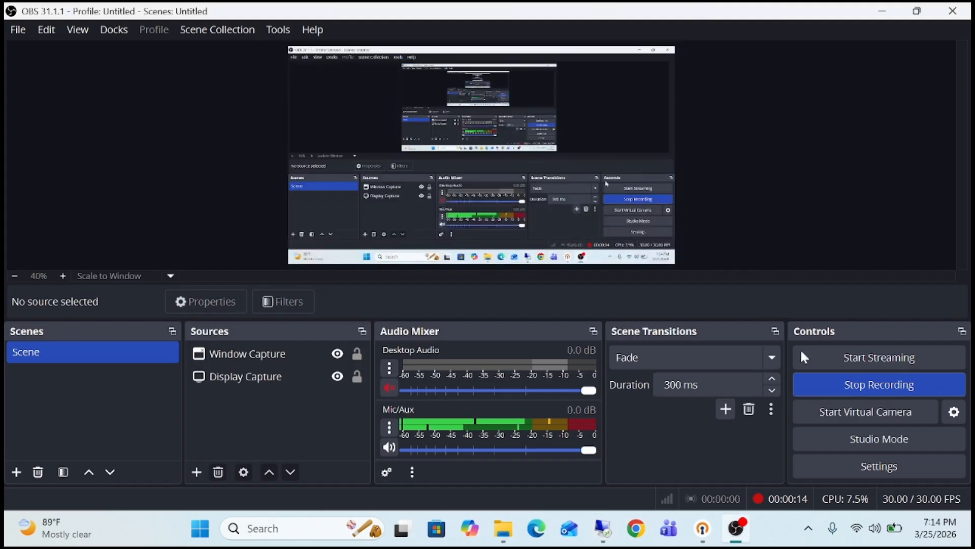
pyautogui.click(876, 389)
pyautogui.click(877, 388)
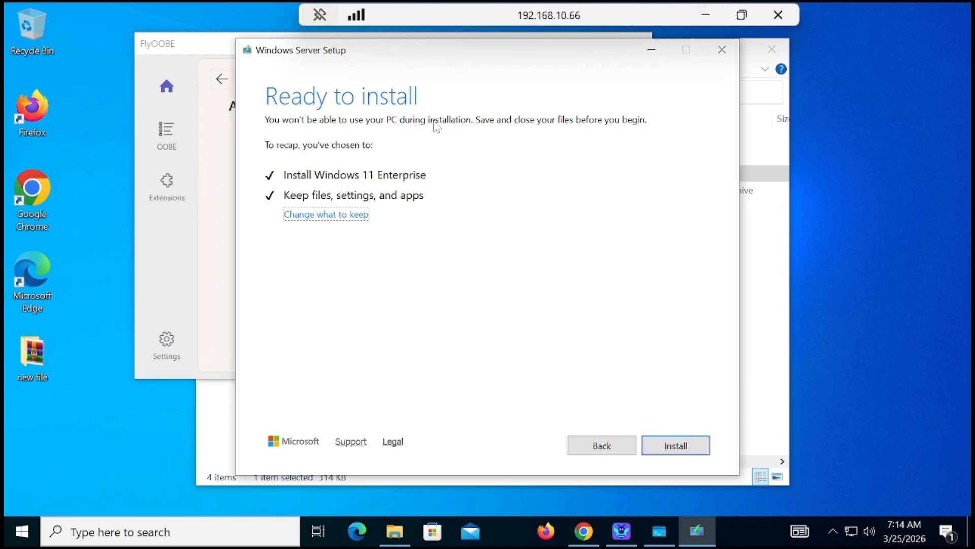
# Start the Windows 11 Enterprise installation.
pyautogui.click(691, 443)
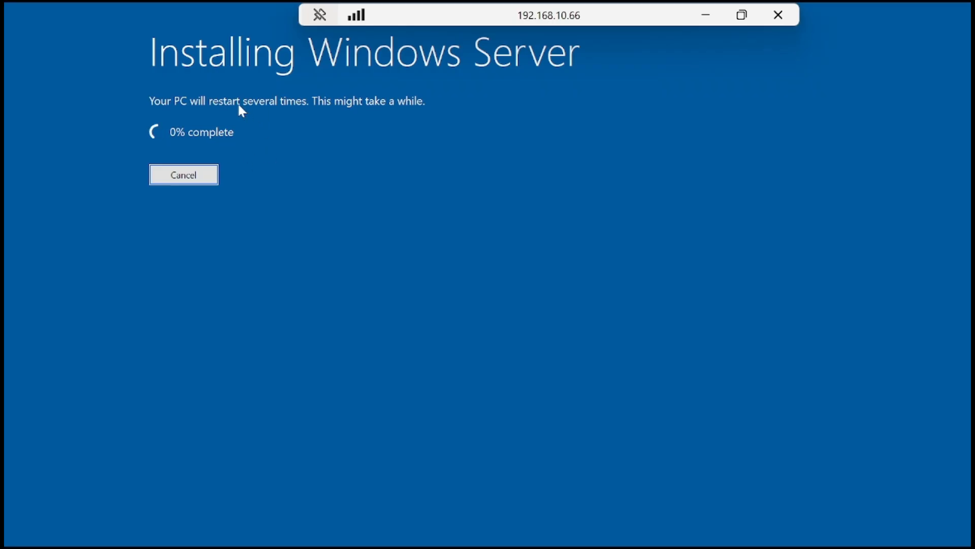
pyautogui.click(706, 15)
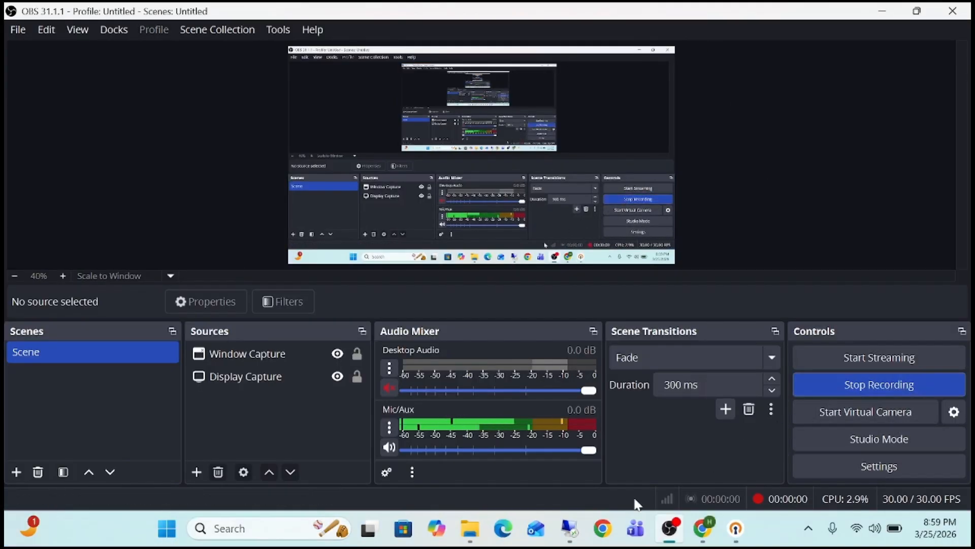
pyautogui.click(571, 528)
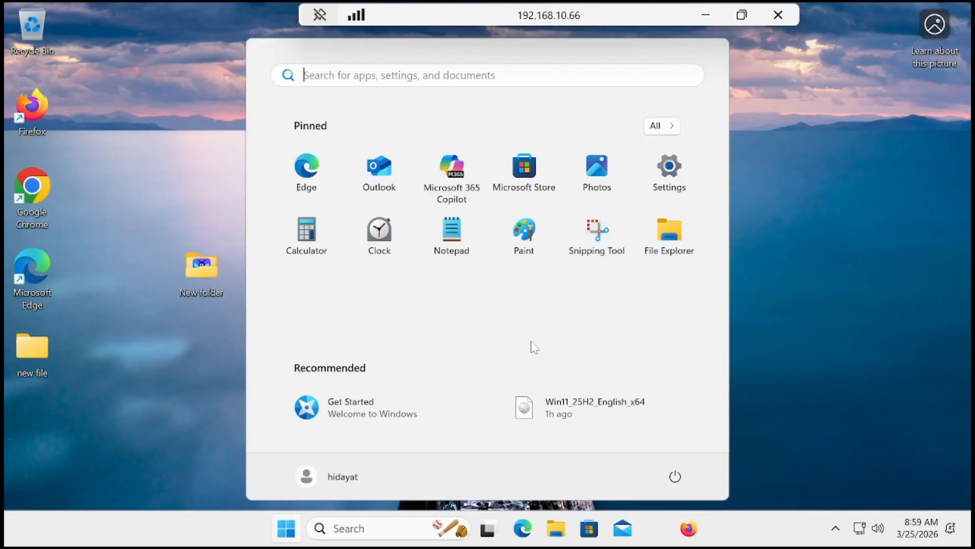
pyautogui.press('Escape')
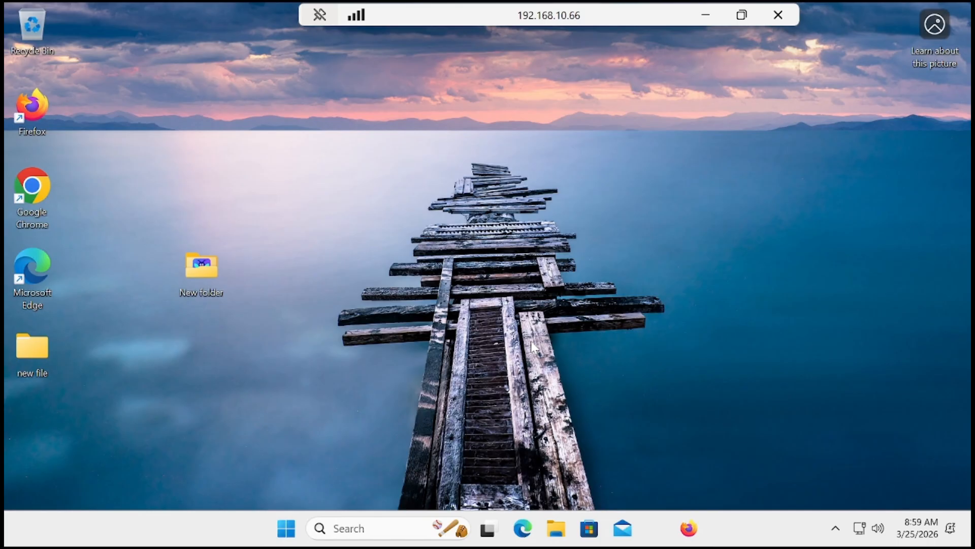
pyautogui.click(716, 20)
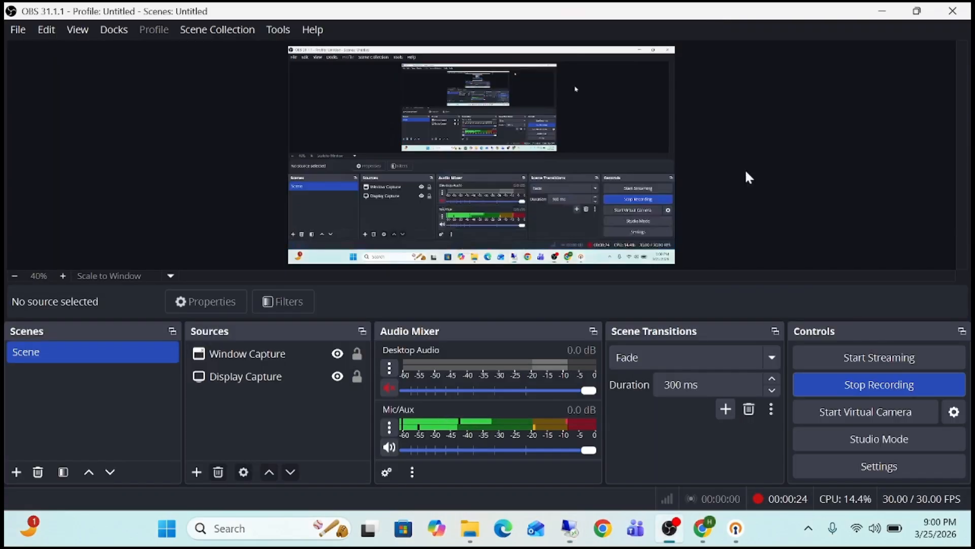